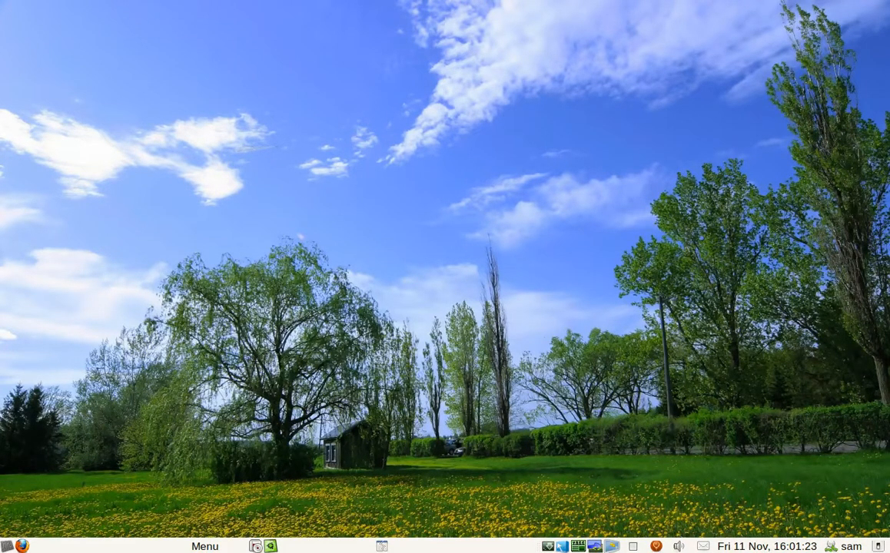
# Open the Startup Applications preferences to manage the programs launched at login.
pyautogui.scroll(3, 241, 21)
pyautogui.hotkey('alt', 'F1')
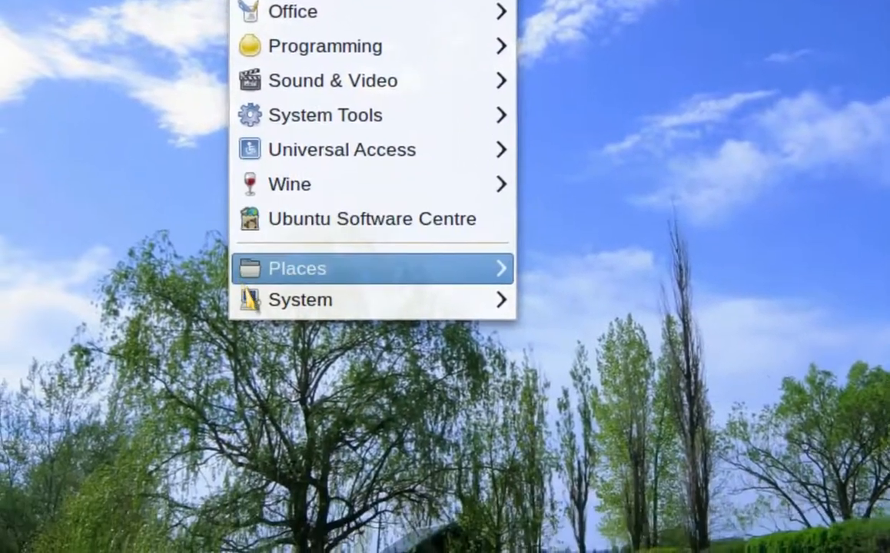
pyautogui.moveTo(250, 301)
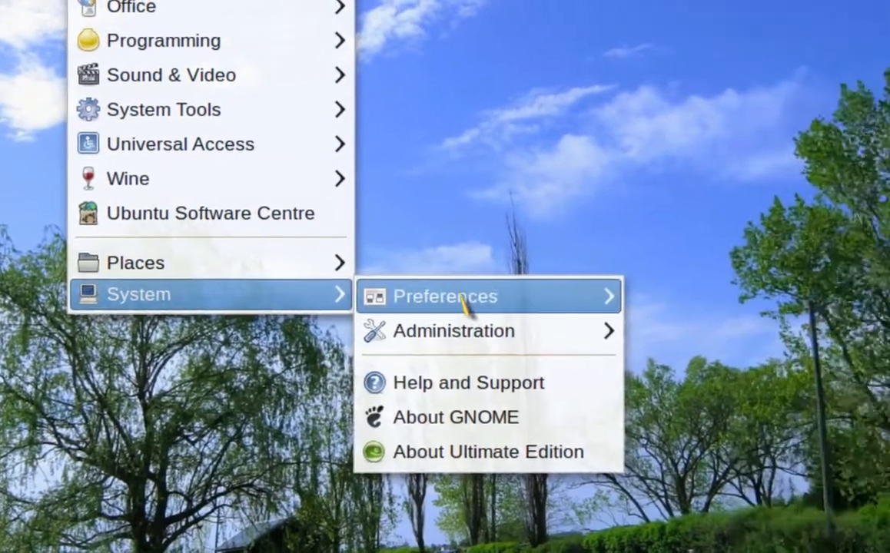
pyautogui.moveTo(468, 303)
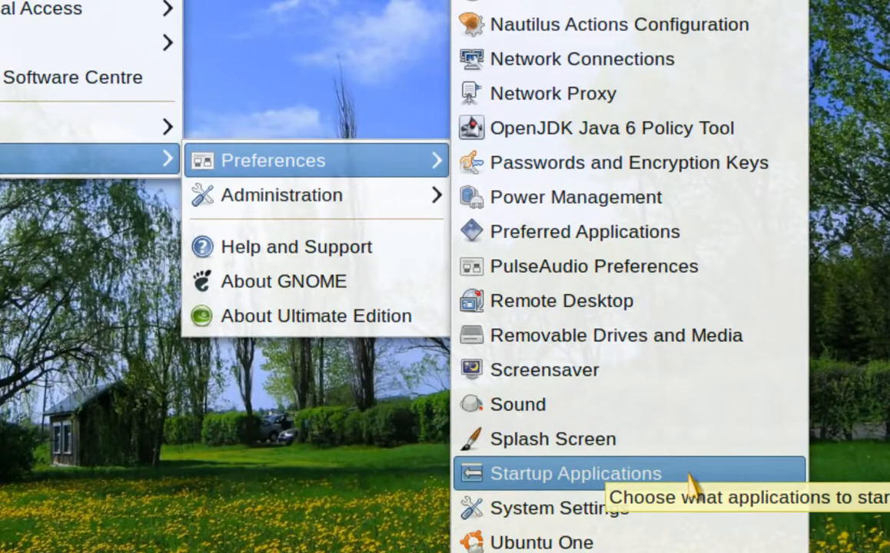
pyautogui.click(688, 475)
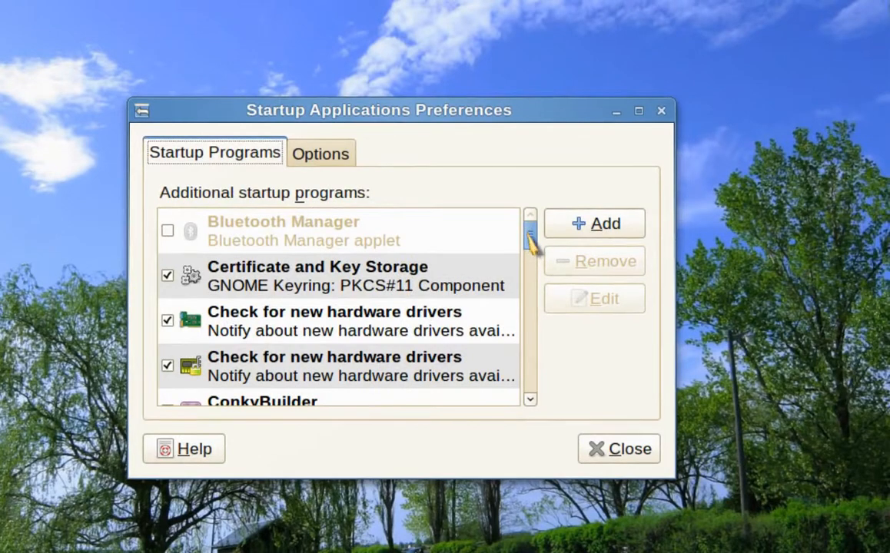
pyautogui.moveTo(530, 242)
pyautogui.mouseDown()
pyautogui.moveTo(538, 311)
pyautogui.moveTo(532, 242)
pyautogui.mouseUp()
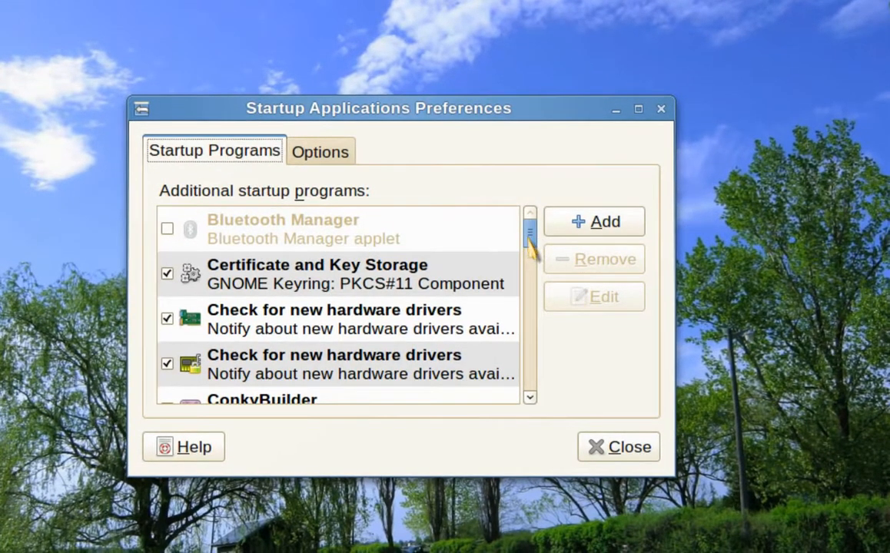
pyautogui.moveTo(530, 247)
pyautogui.mouseDown()
pyautogui.moveTo(532, 263)
pyautogui.moveTo(532, 239)
pyautogui.mouseUp()
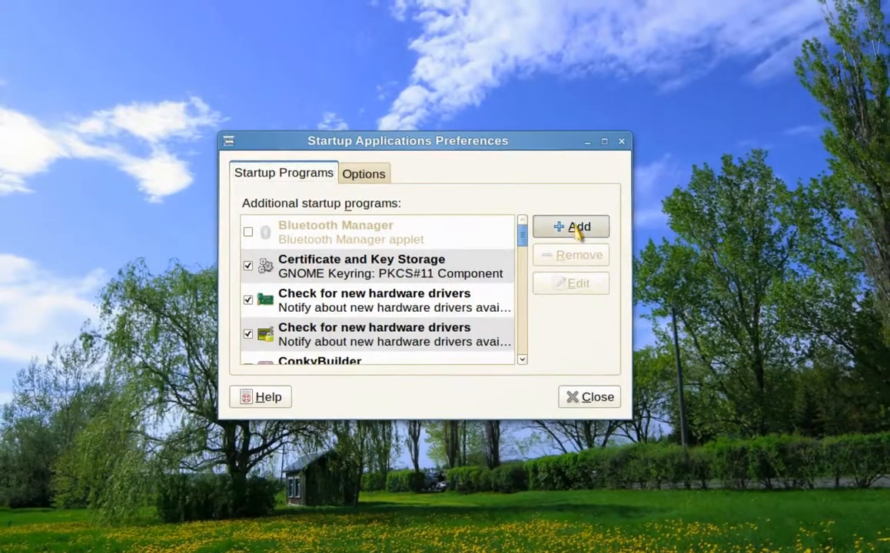
# Start a new startup program entry and name it "Pidgin Internet Messenger".
pyautogui.click(577, 229)
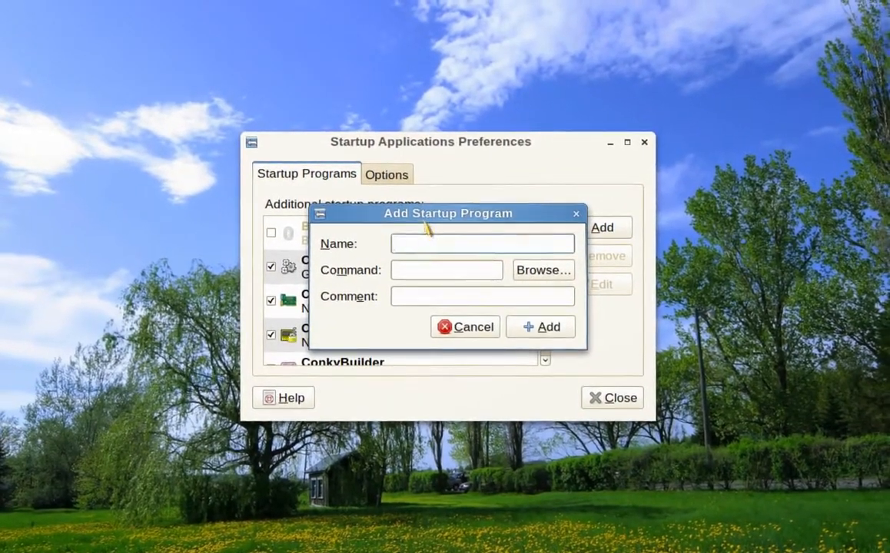
pyautogui.moveTo(461, 211); pyautogui.dragTo(605, 232)
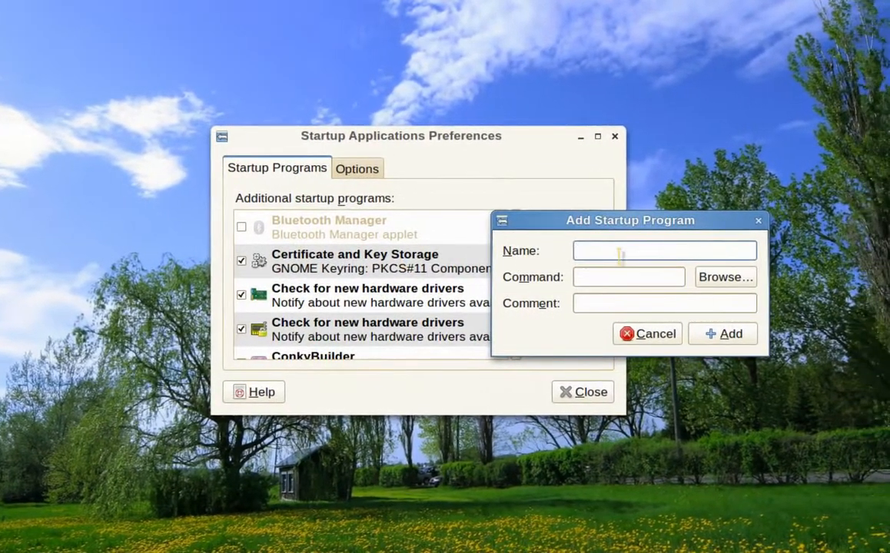
pyautogui.write('p')
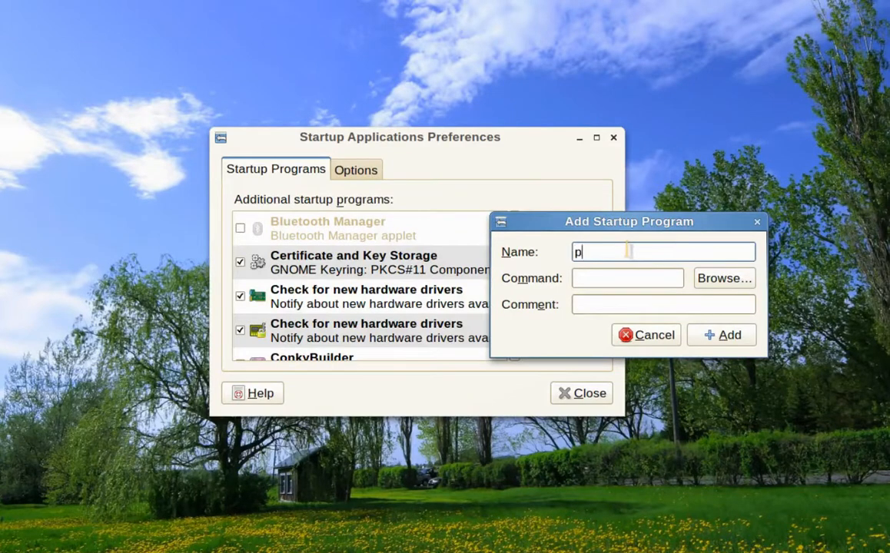
pyautogui.write('id')
pyautogui.press('BackSpace')
pyautogui.press('BackSpace')
pyautogui.press('BackSpace')
pyautogui.write('Pidgin Internet Messe')
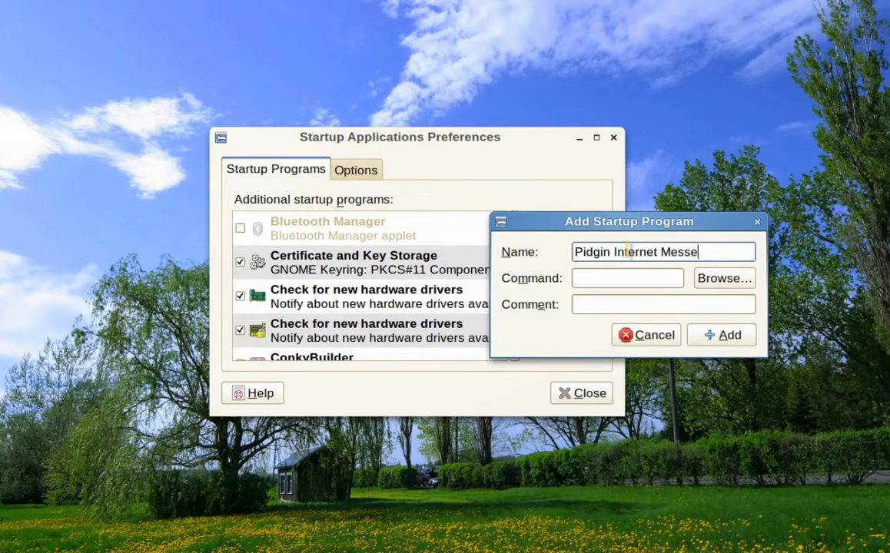
pyautogui.write('nger')
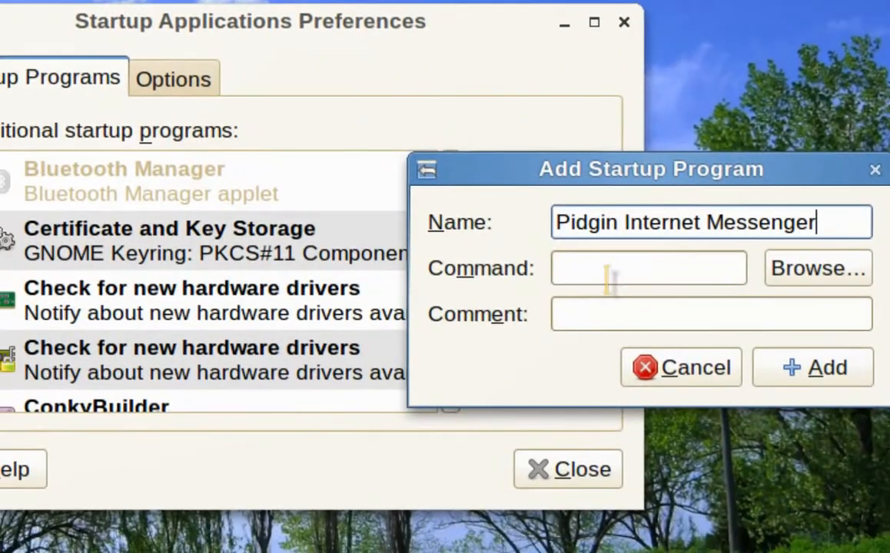
# Set the entry's command to "pidgin" and its comment to "My Instant Messenger", and add it to the startup programs.
pyautogui.click(594, 283)
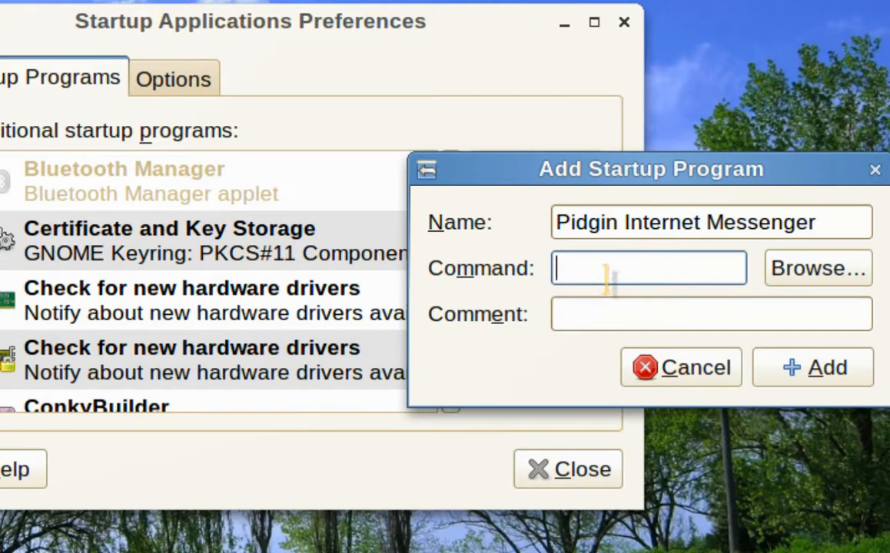
pyautogui.write('pidgin')
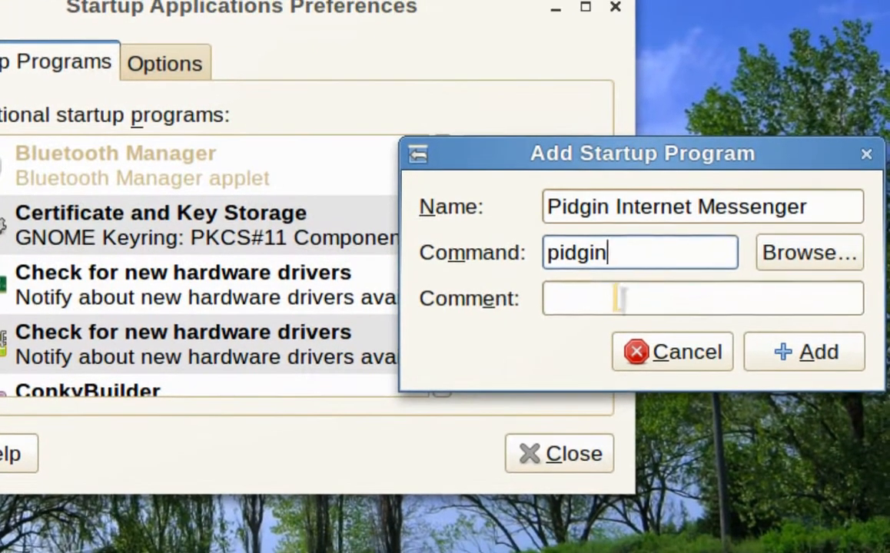
pyautogui.click(616, 299)
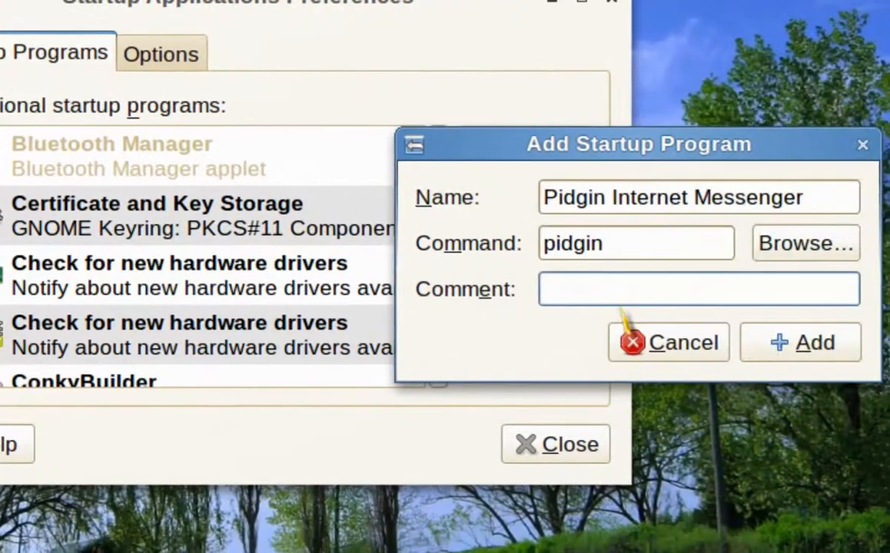
pyautogui.write('My me')
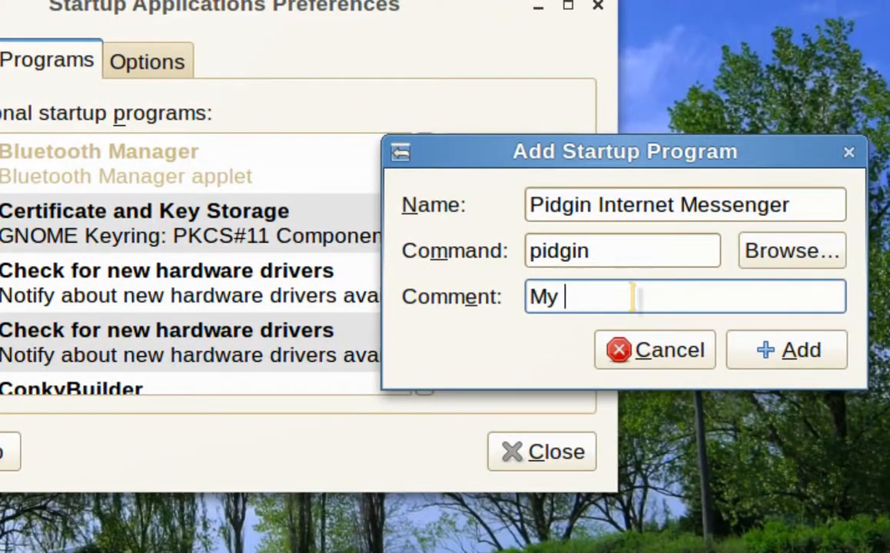
pyautogui.press('BackSpace')
pyautogui.press('BackSpace')
pyautogui.write('Instant Messenger')
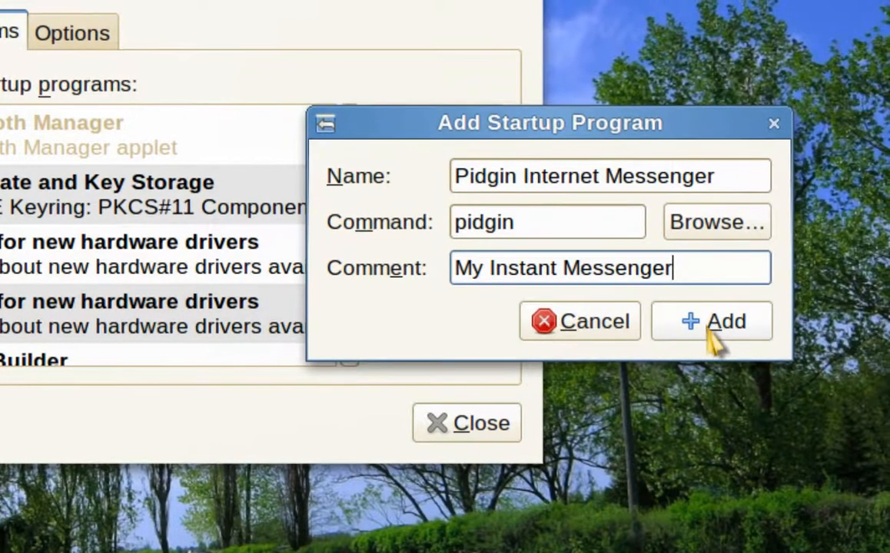
pyautogui.click(705, 327)
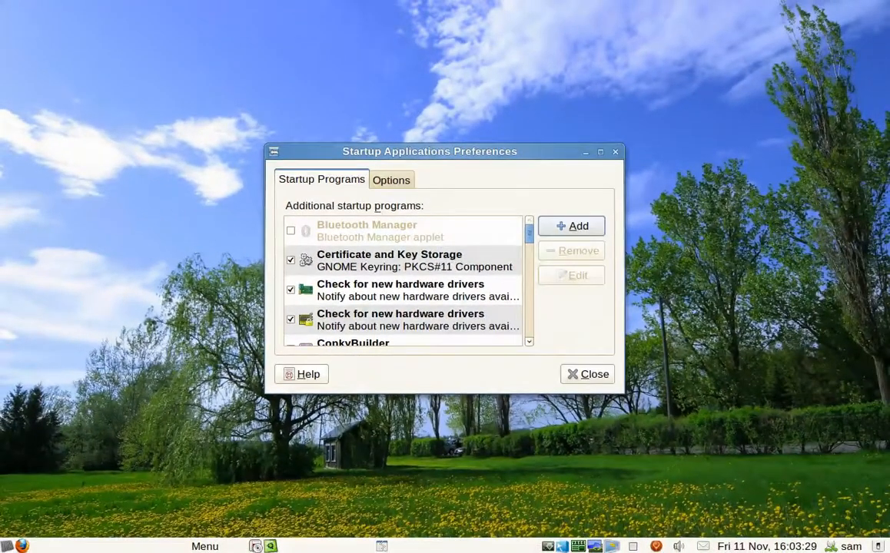
# Locate and select the Pidgin Internet Messenger entry in the list of startup programs.
pyautogui.scroll(-10, 403, 281)
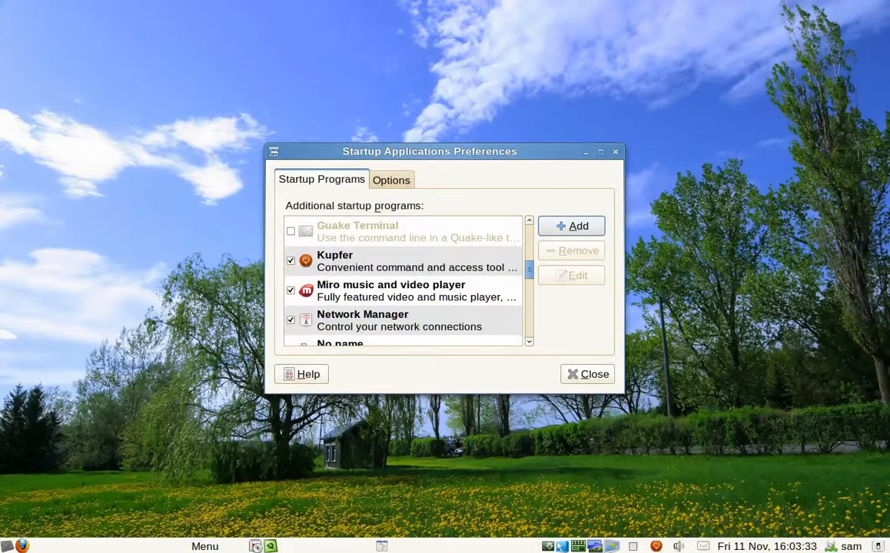
pyautogui.scroll(-7, 404, 281)
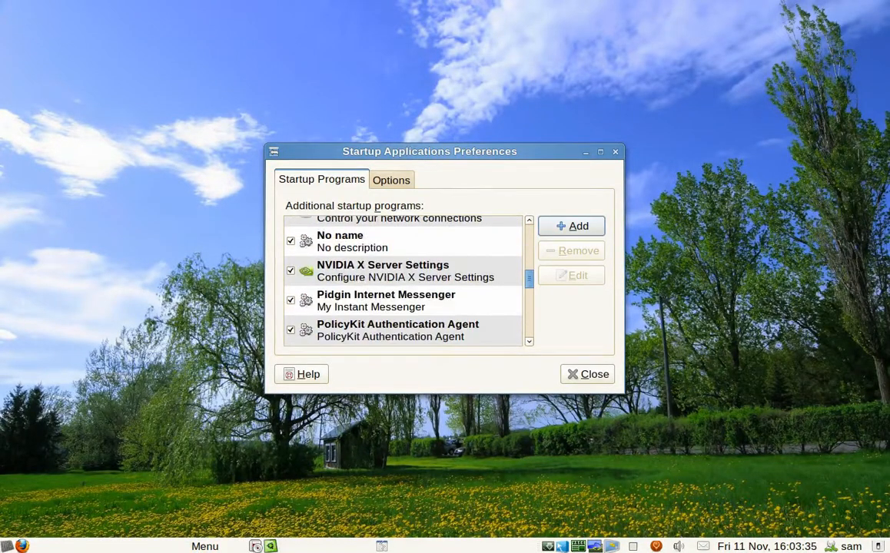
pyautogui.scroll(-1, 403, 280)
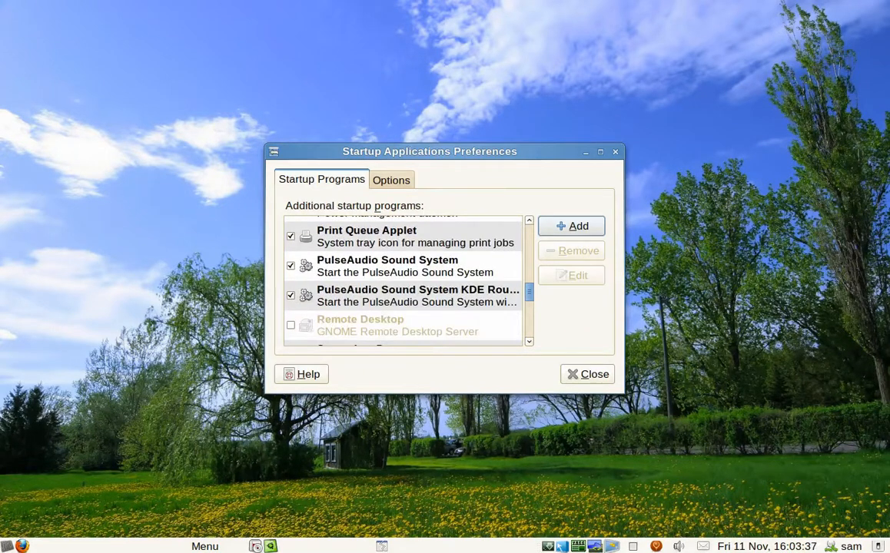
pyautogui.scroll(3, 404, 281)
pyautogui.scroll(1, 403, 280)
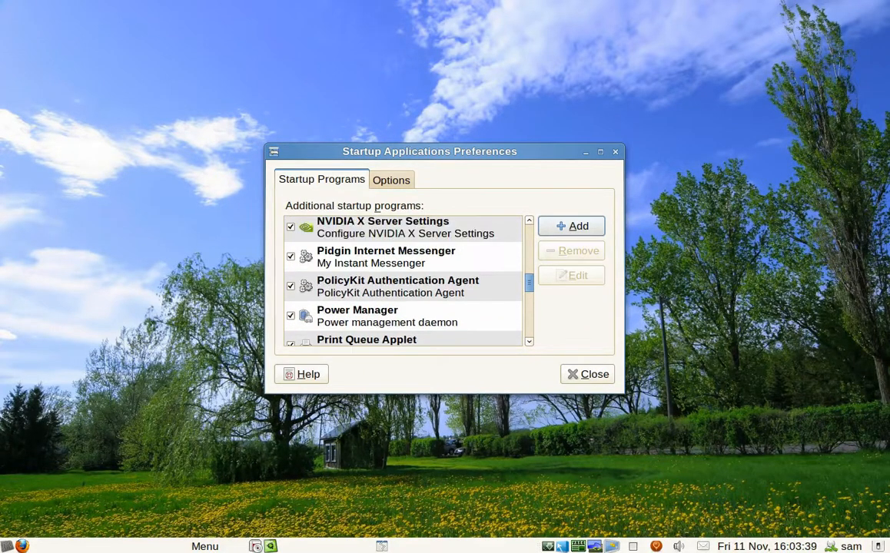
pyautogui.click(384, 256)
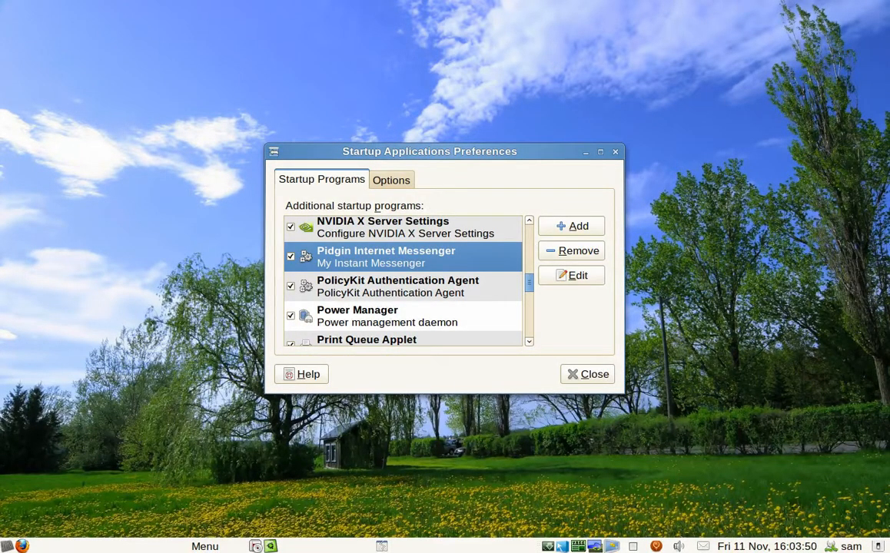
# Add a startup program named "Web Browser" with the command "firefox" and the comment "Web Browser".
pyautogui.hotkey('alt', 'a')
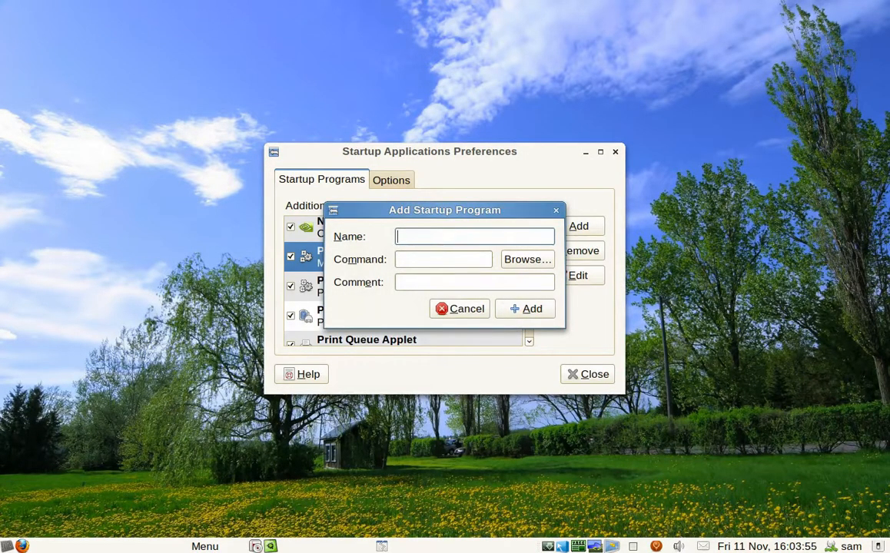
pyautogui.write('Web Browser')
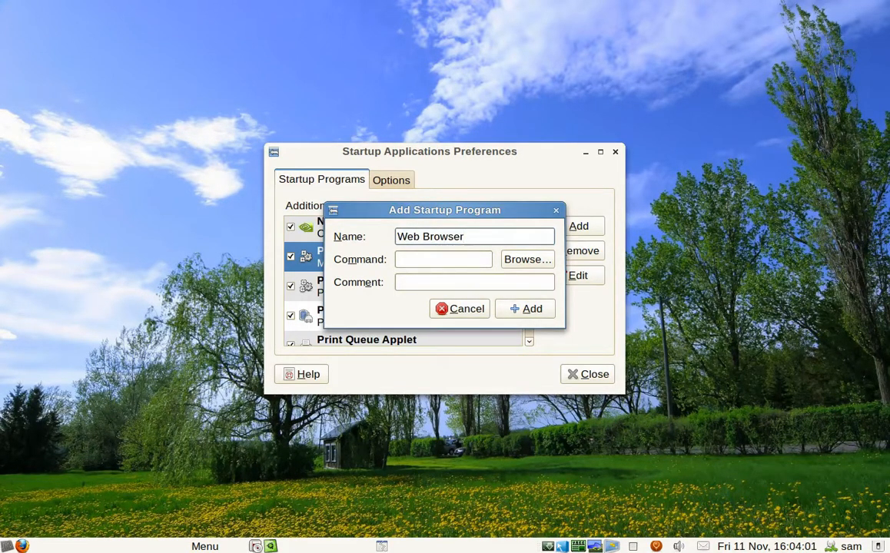
pyautogui.press('Tab')
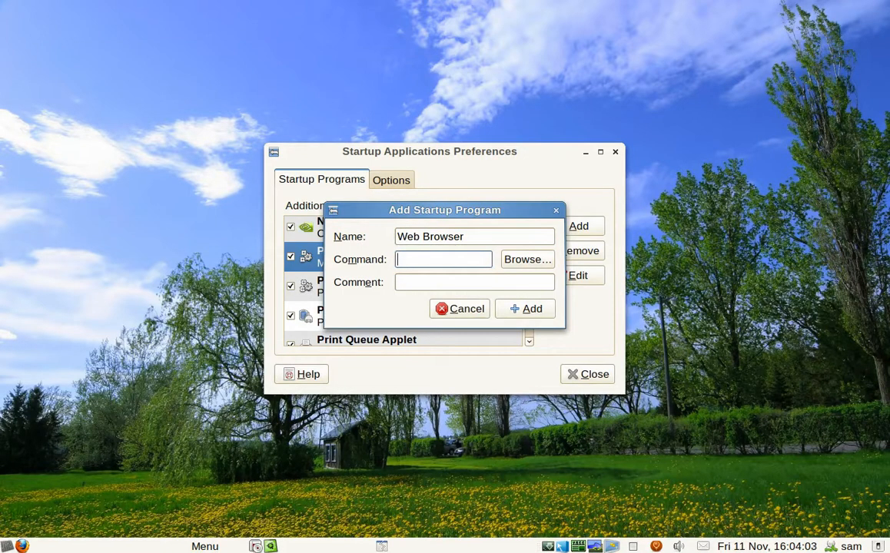
pyautogui.write('firefox')
pyautogui.click(474, 282)
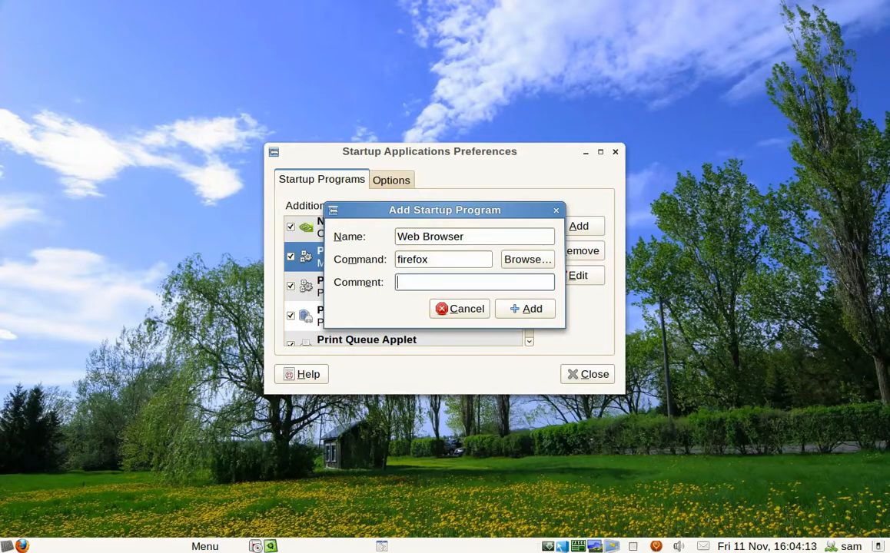
pyautogui.tripleClick(444, 237)
pyautogui.middleClick(453, 282)
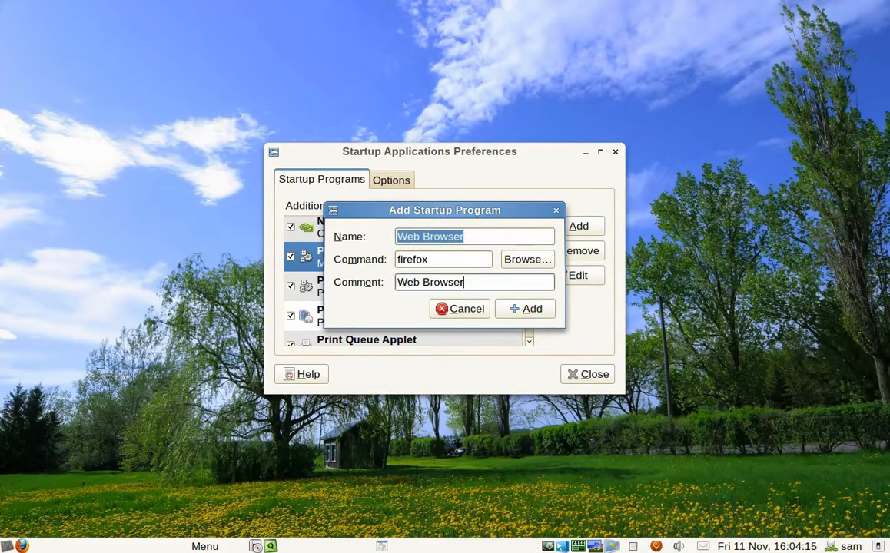
pyautogui.press('Return')
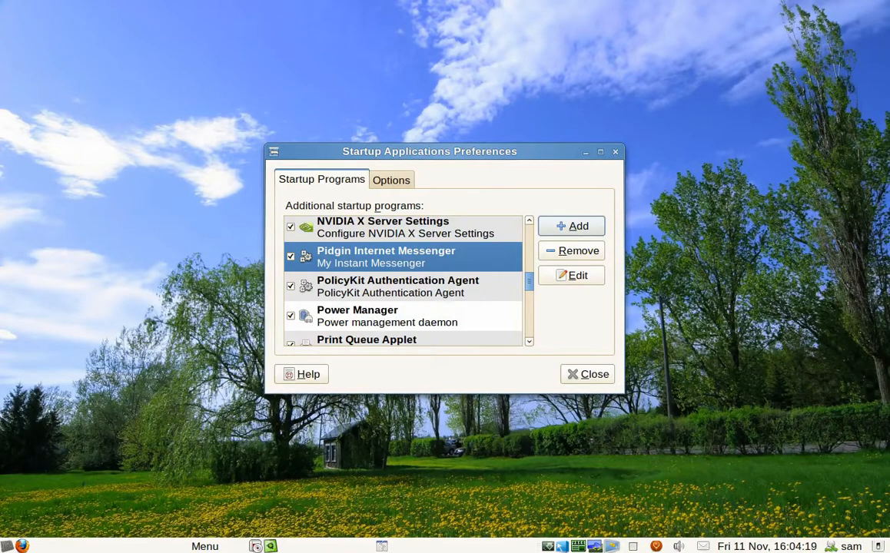
# Find the Web Browser entry among the startup programs, disable it and enable it again.
pyautogui.scroll(-15, 403, 280)
pyautogui.scroll(-6, 403, 280)
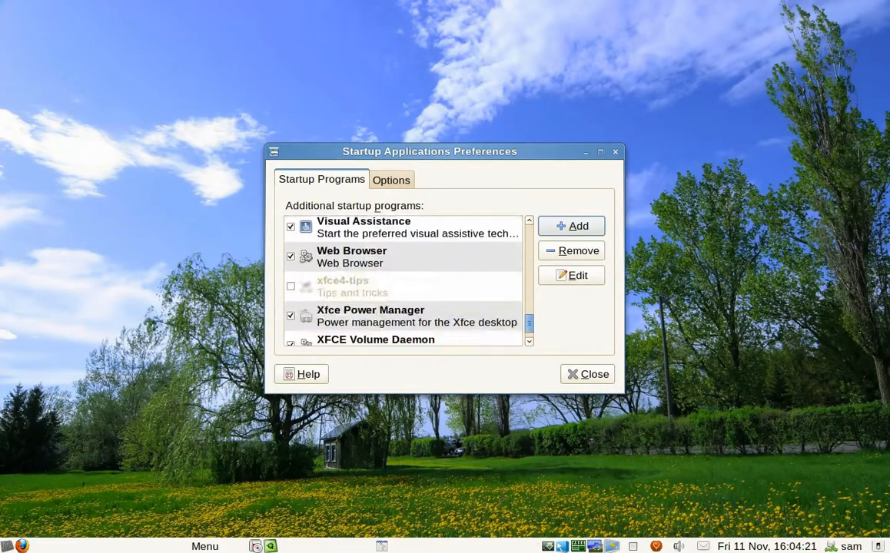
pyautogui.scroll(4, 403, 281)
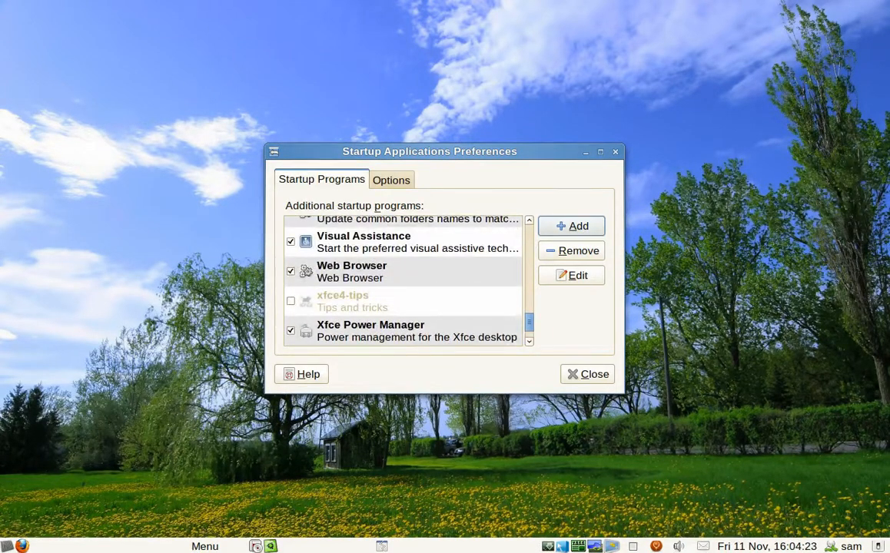
pyautogui.click(404, 271)
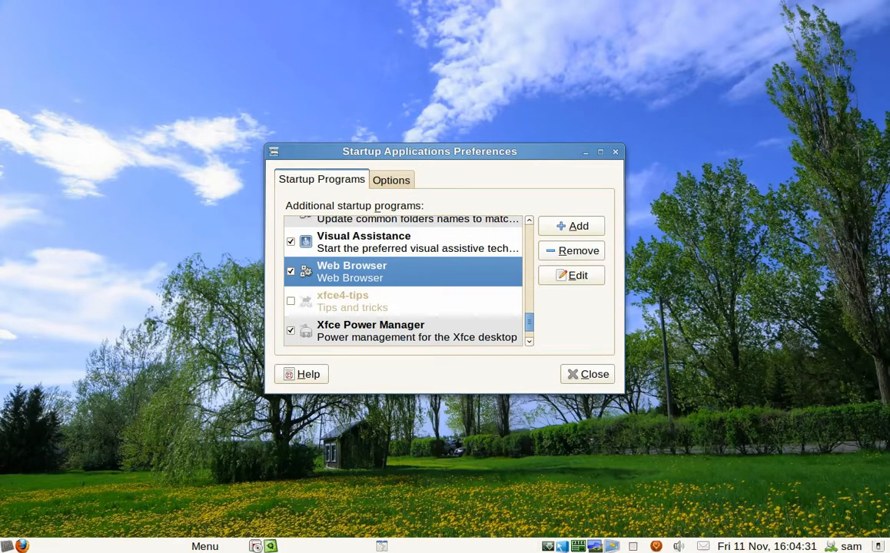
pyautogui.press('space')
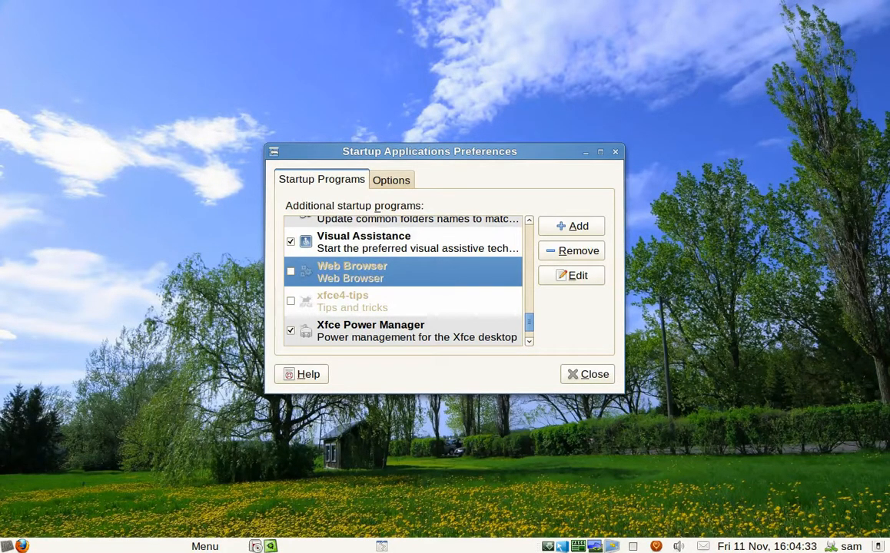
pyautogui.press('space')
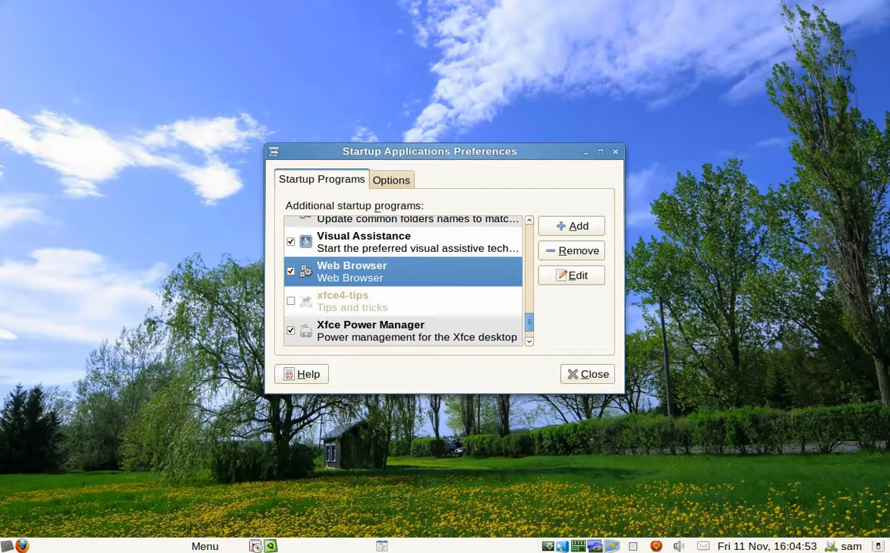
# View the options for remembering running applications and close the startup preferences.
pyautogui.click(391, 180)
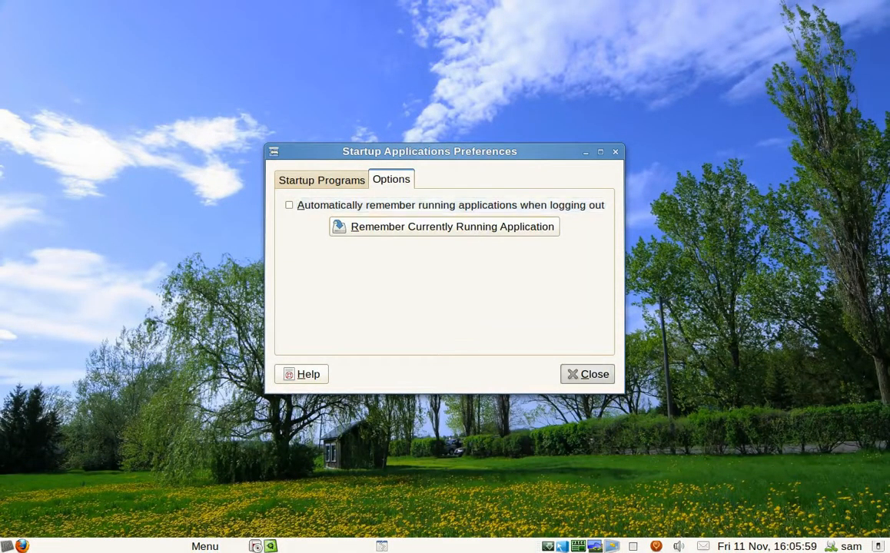
pyautogui.press('Escape')
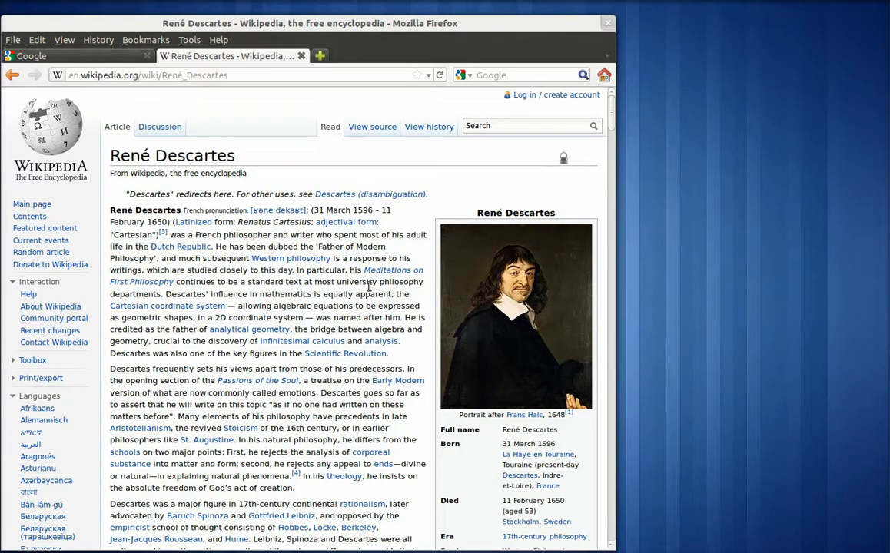
# Launch Startup Applications and look through the listed programs, selecting the Synaptiks touchpad configuration and NVIDIA X Server Settings entries.
pyautogui.hotkey('ctrl', 'space')
pyautogui.write('start')
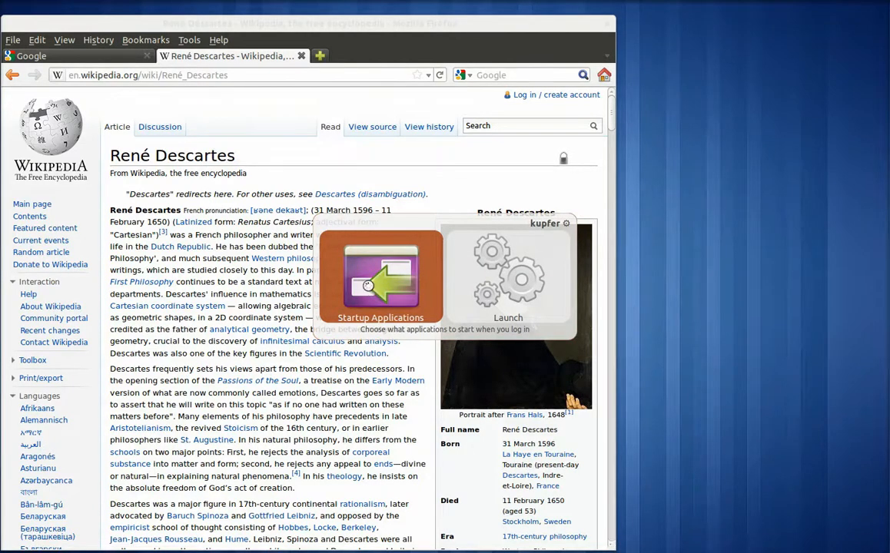
pyautogui.press('Return')
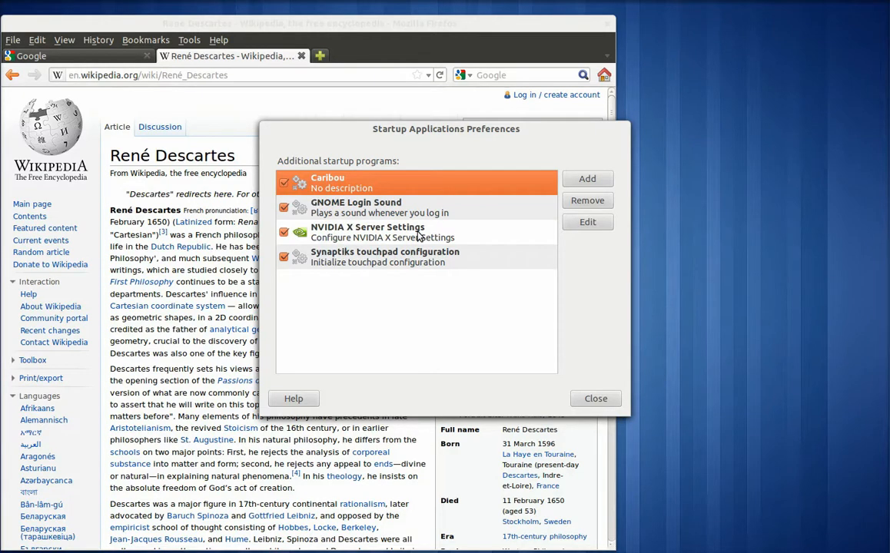
pyautogui.click(368, 254)
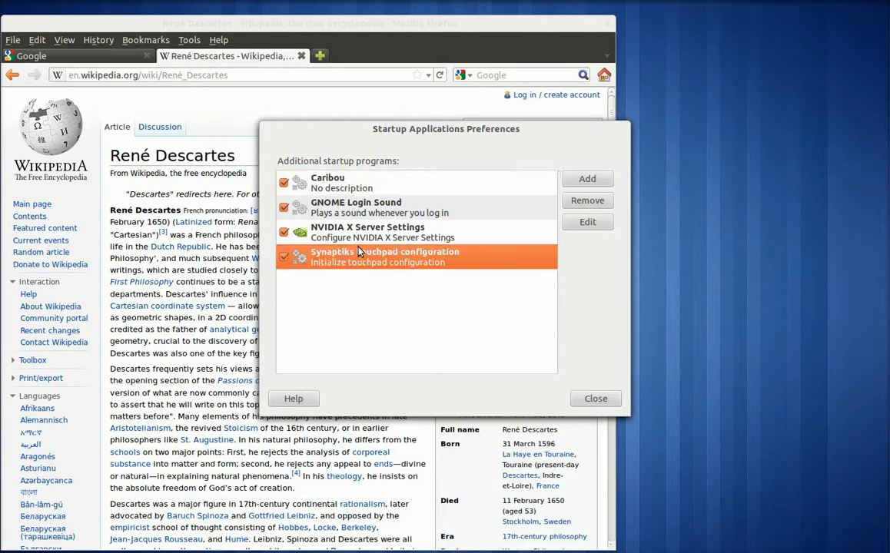
pyautogui.click(366, 240)
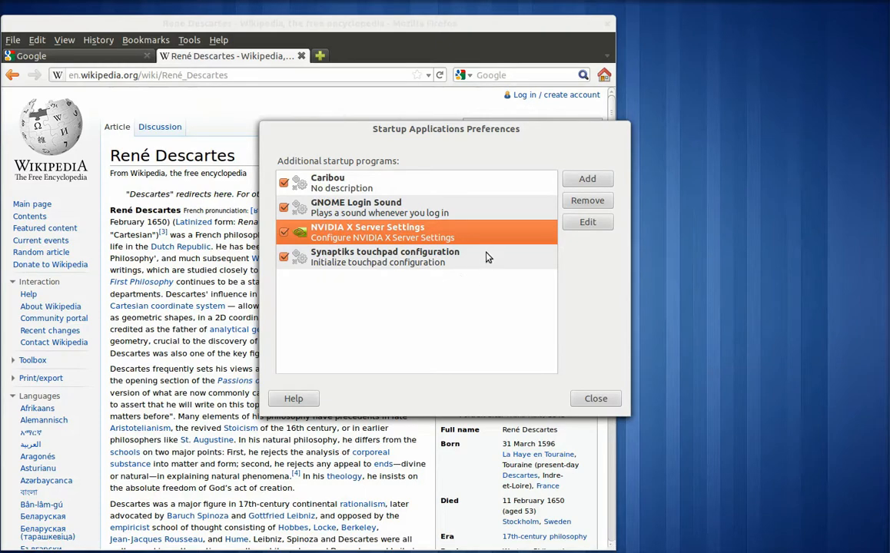
# Add a startup program named "Mozilla Firefox" with the command "firefox" and the comment "Web browser".
pyautogui.click(588, 179)
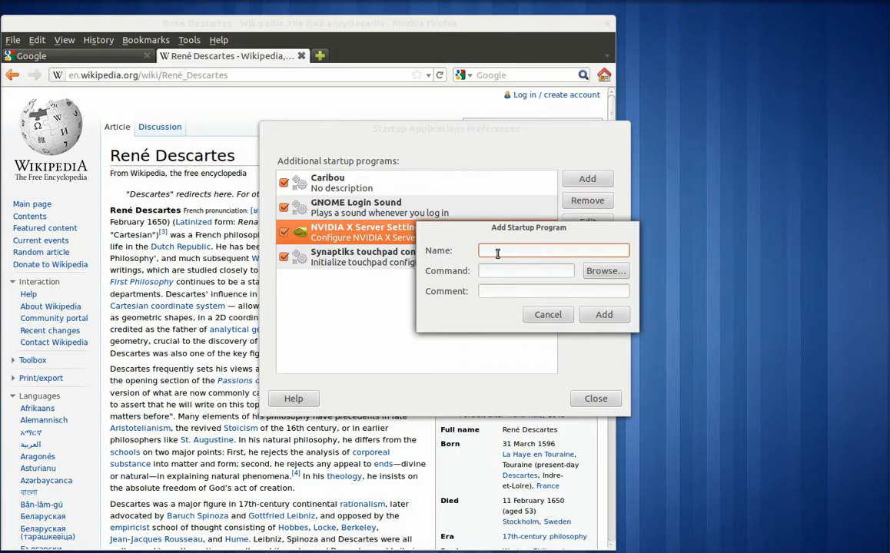
pyautogui.write('Mozilla Firefox')
pyautogui.click(500, 272)
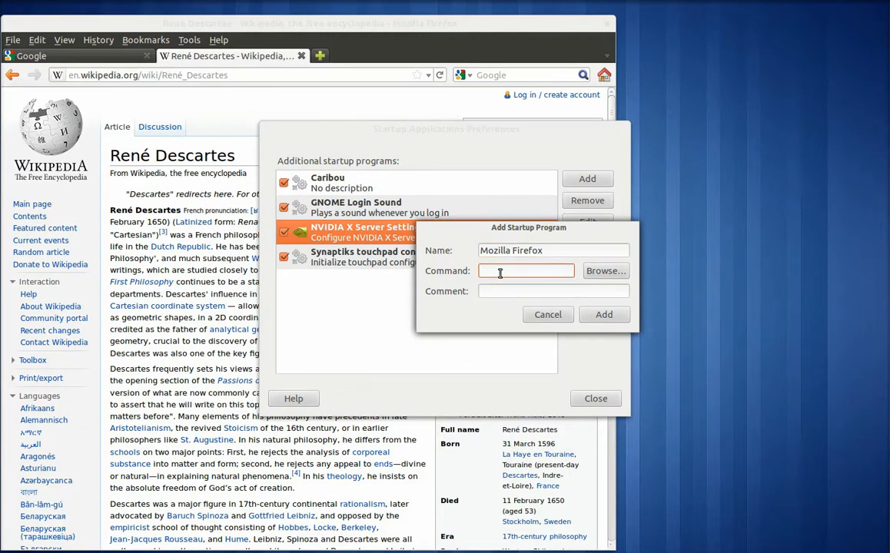
pyautogui.write('firefox')
pyautogui.click(527, 292)
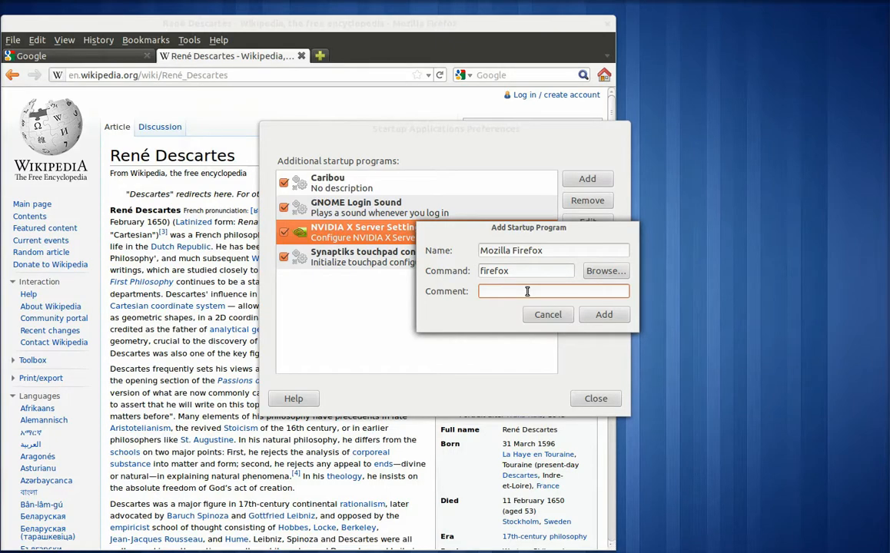
pyautogui.write('Web browser')
pyautogui.hotkey('shift', 'Tab')
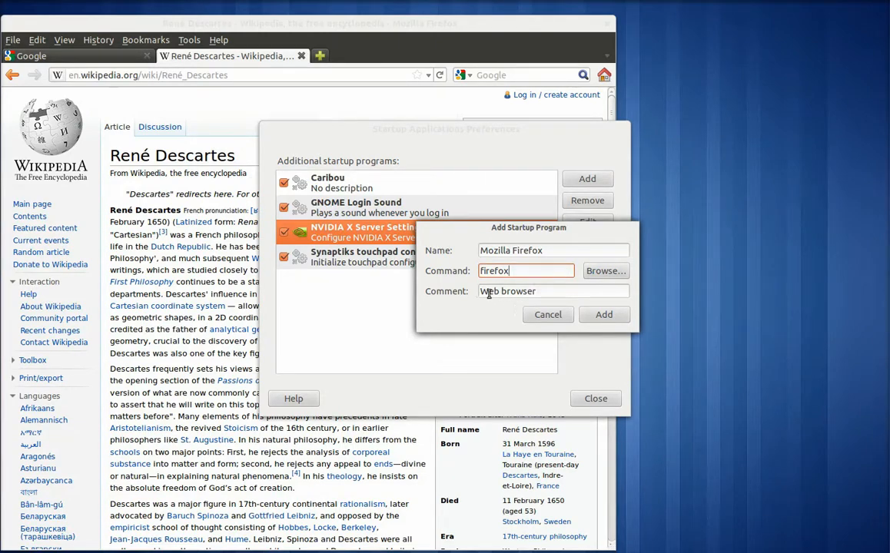
pyautogui.click(601, 316)
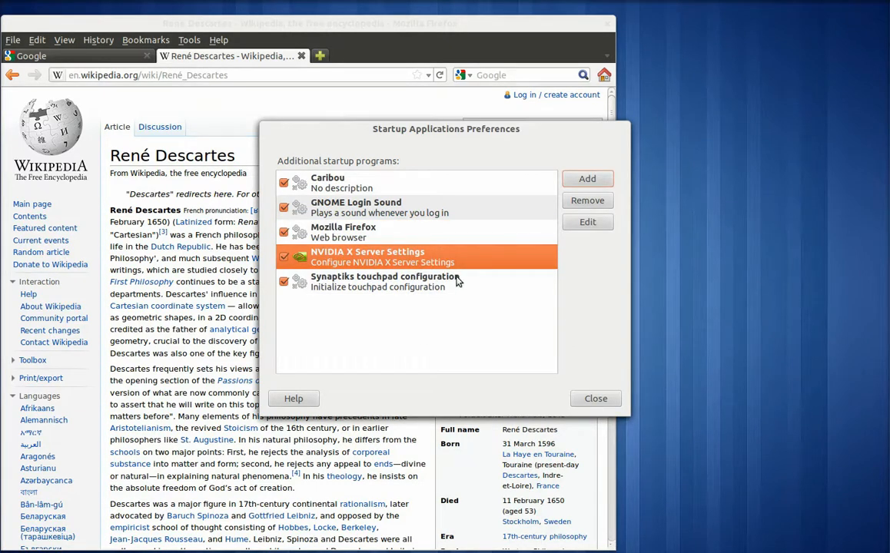
# Select the Mozilla Firefox entry among the startup programs, disable it and enable it again.
pyautogui.click(352, 242)
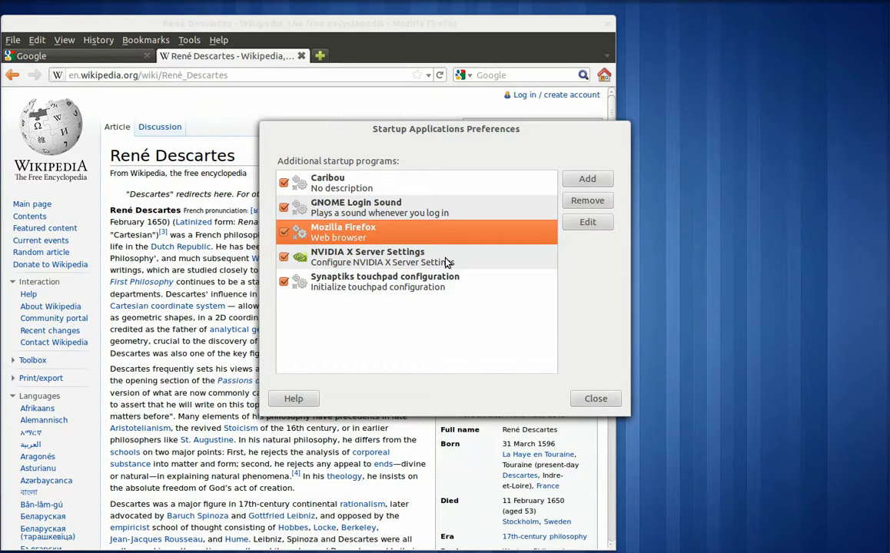
pyautogui.click(284, 232)
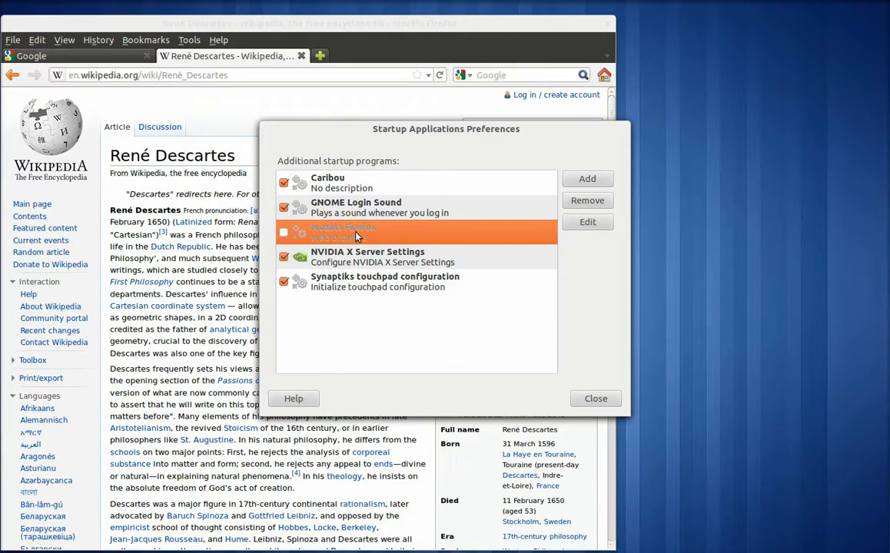
pyautogui.click(284, 232)
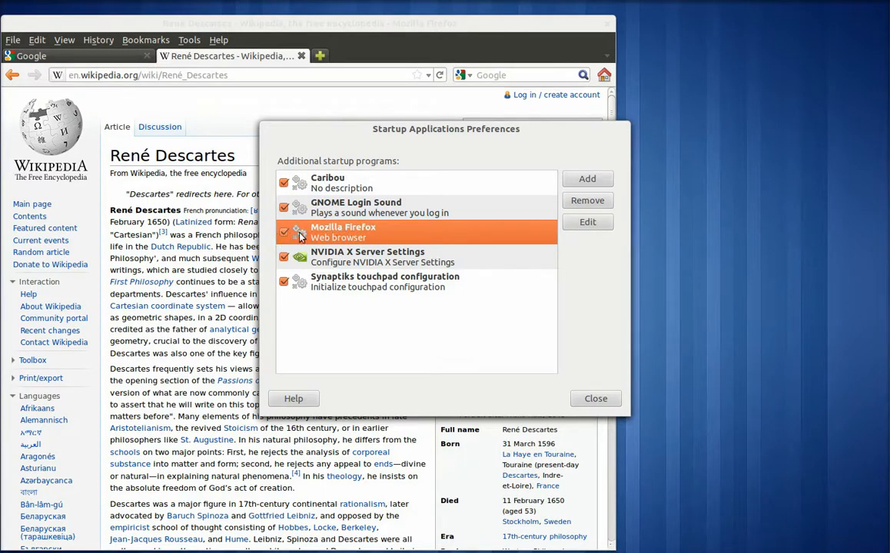
# Review the Mozilla Firefox startup entry's details, save them as they are and close the startup preferences.
pyautogui.click(585, 222)
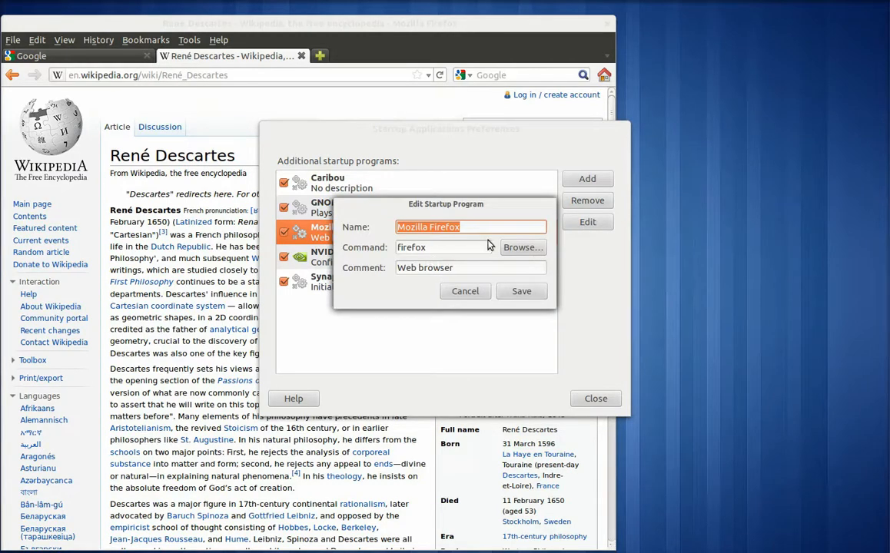
pyautogui.click(516, 295)
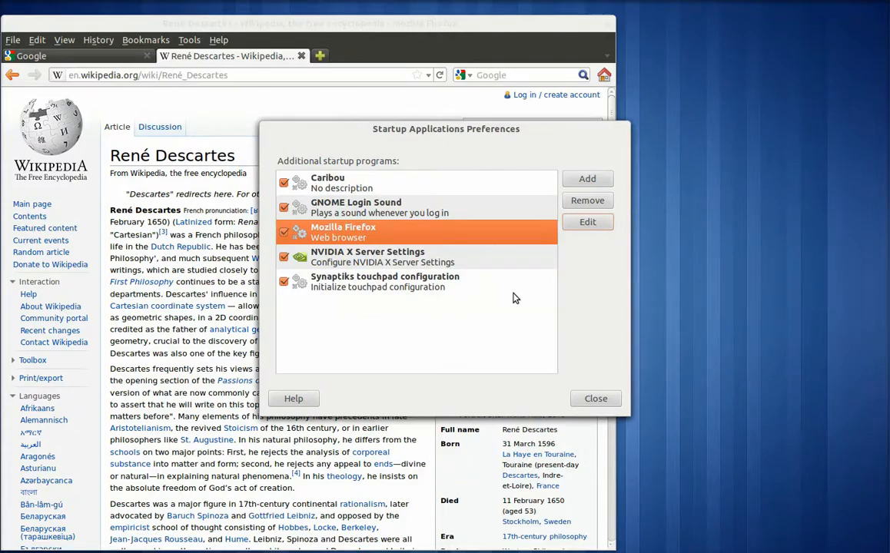
pyautogui.click(607, 402)
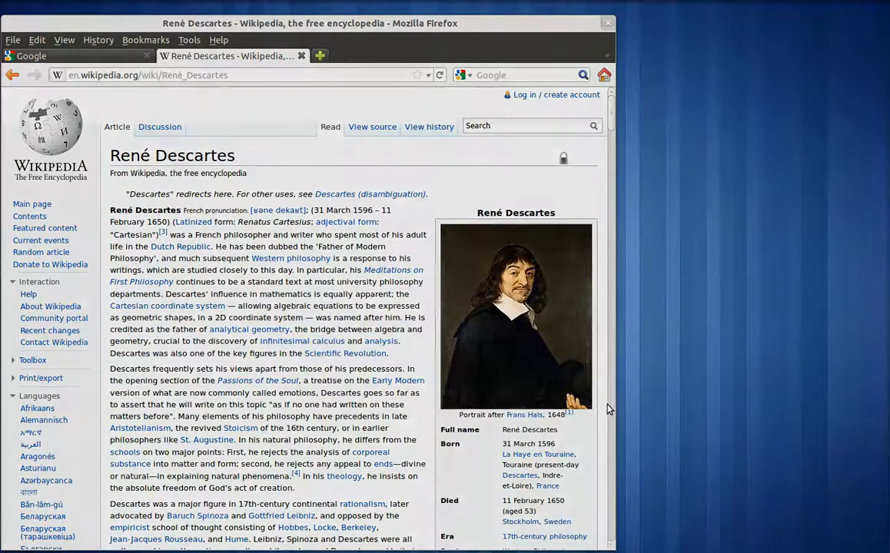